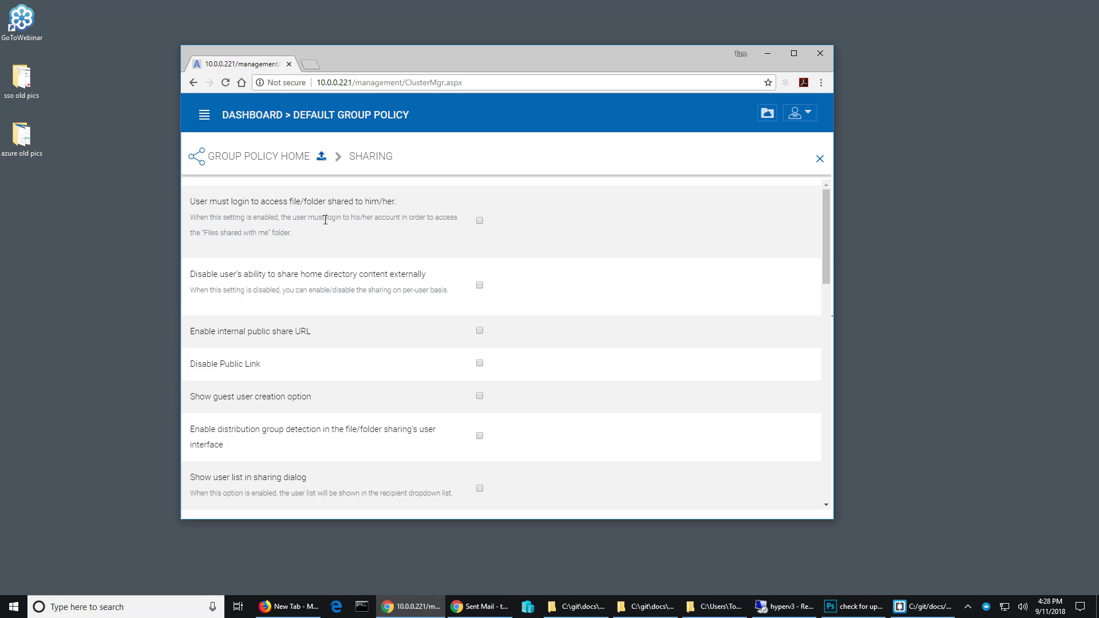
drag(471, 75, 540, 60)
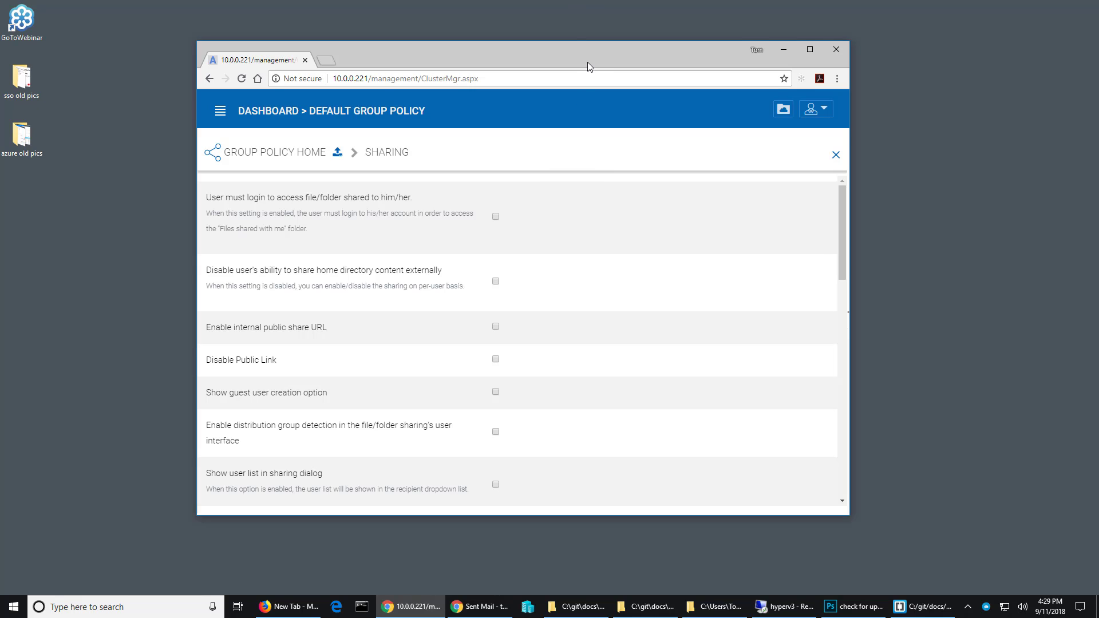
drag(588, 67, 612, 75)
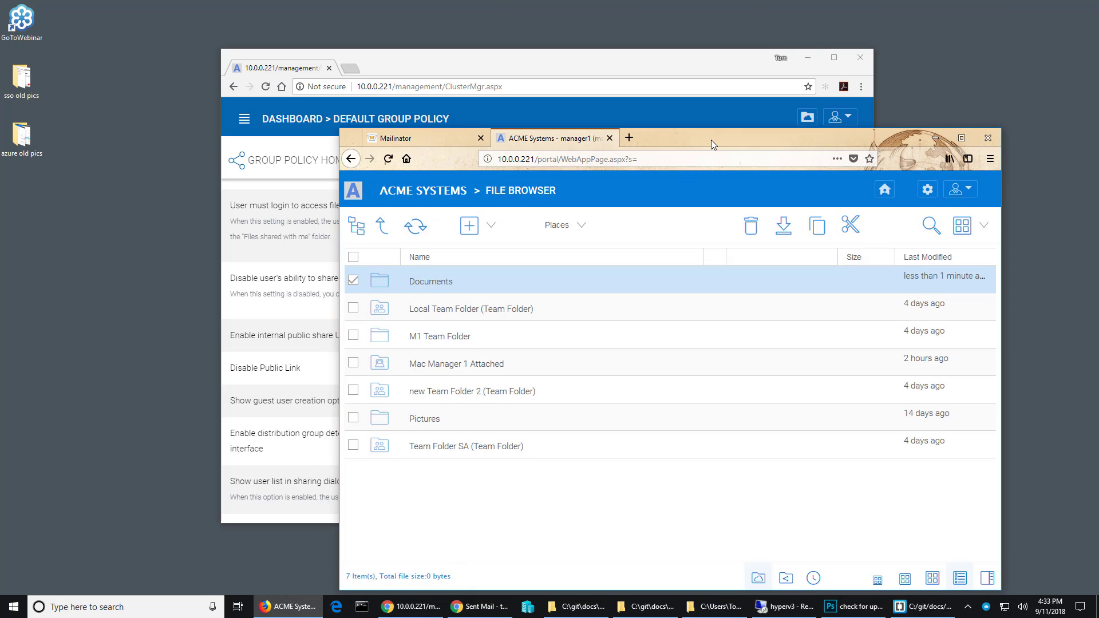
drag(711, 140, 712, 122)
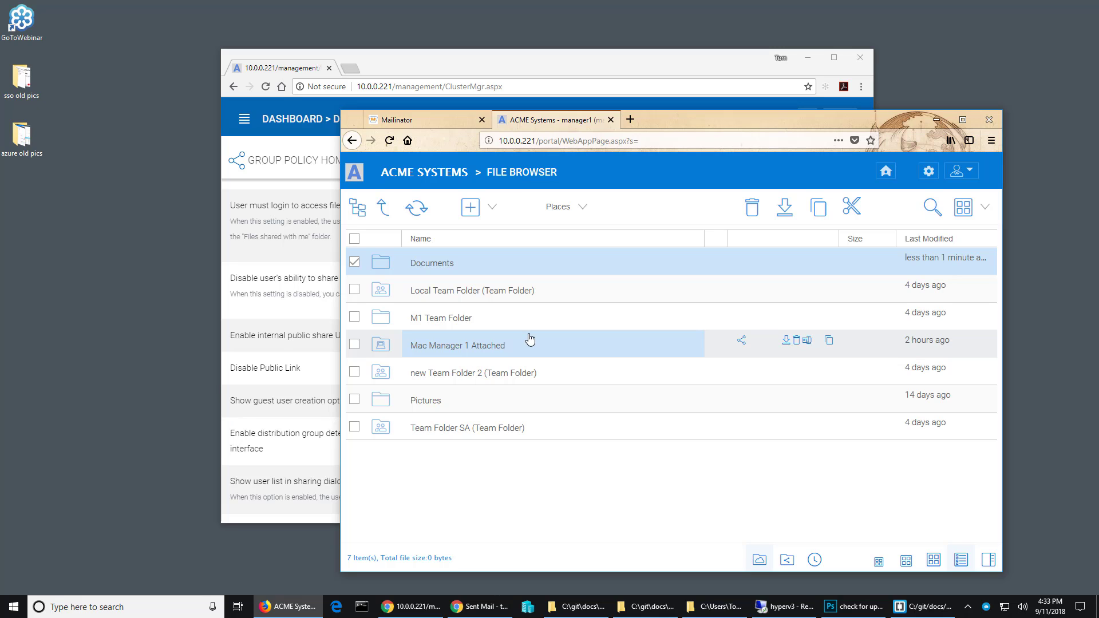
Step: Start sharing the Documents folder, entering the recipient's email address and the note "test", and continue to the share options
right_click(441, 263)
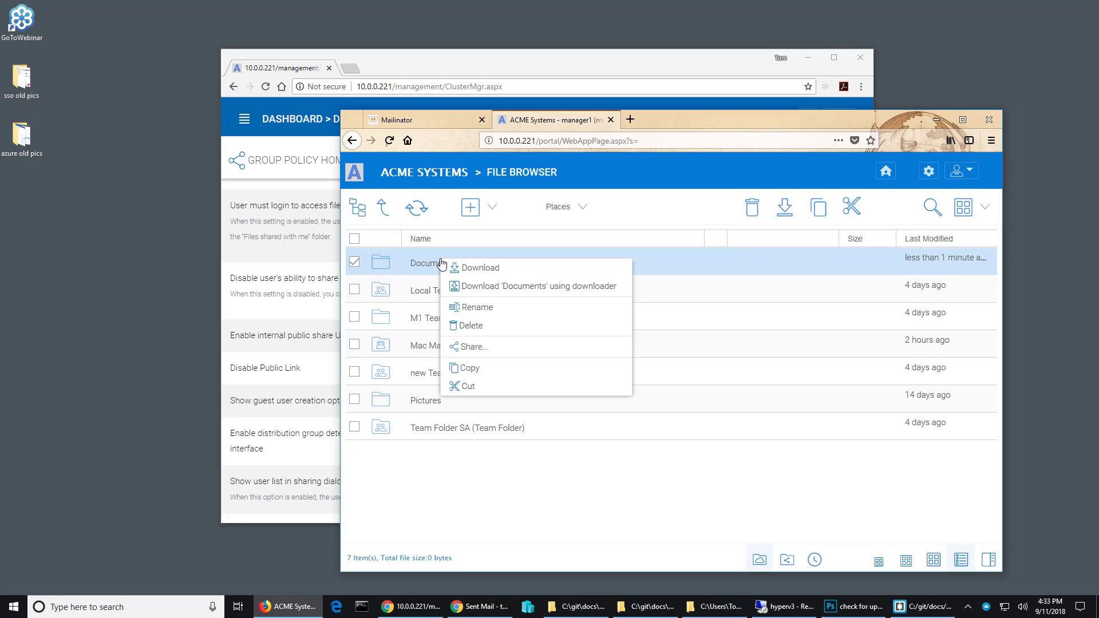
click(473, 348)
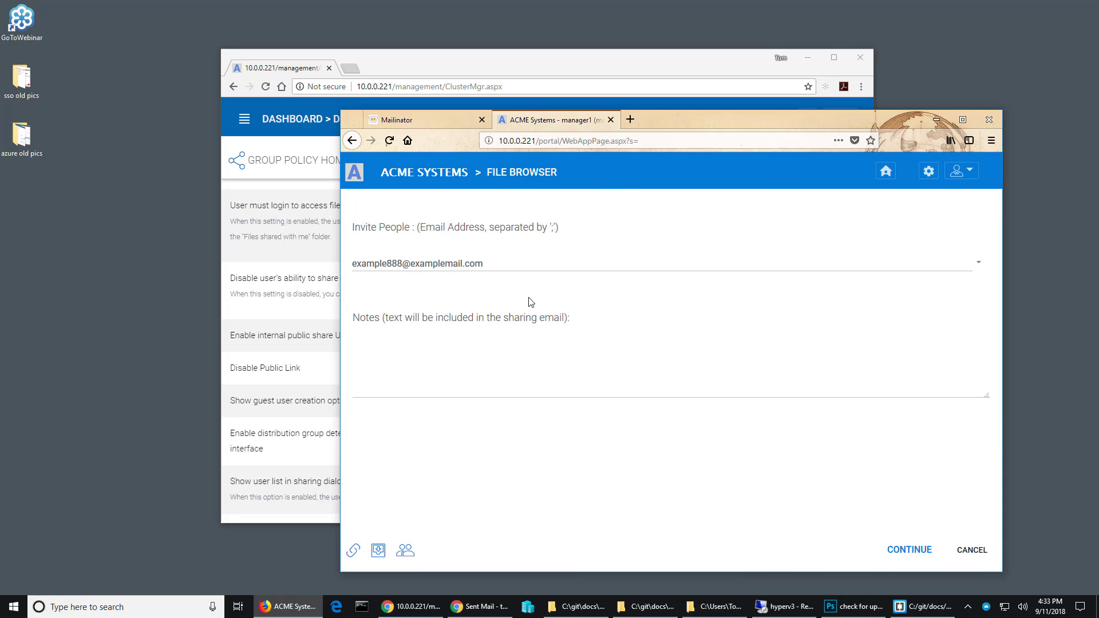
click(503, 265)
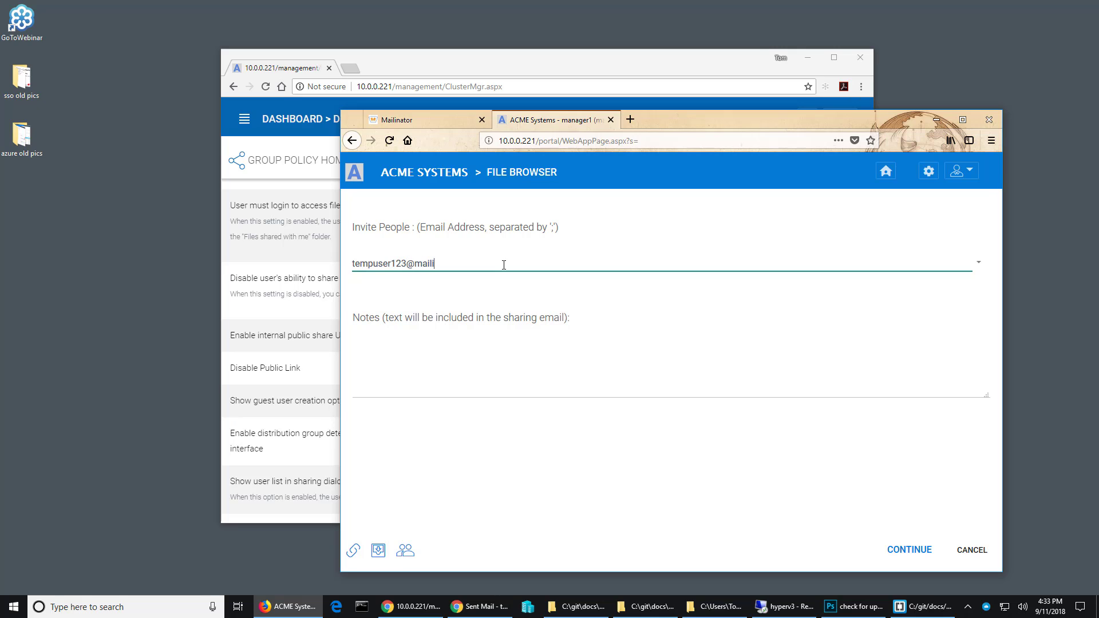
key(Tab)
key(Tab)
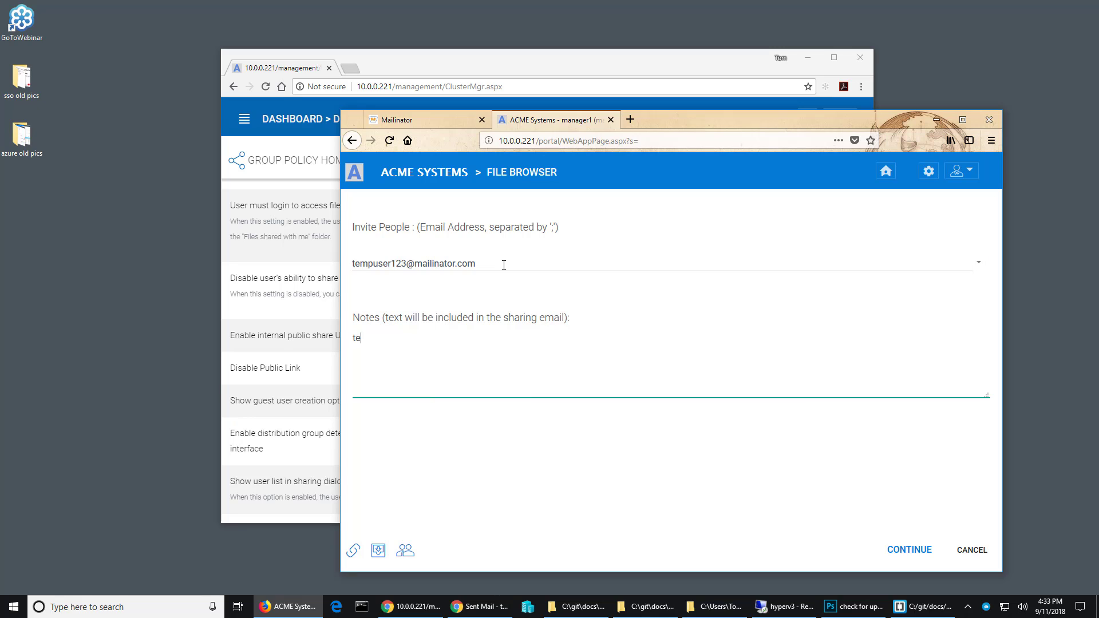
click(910, 550)
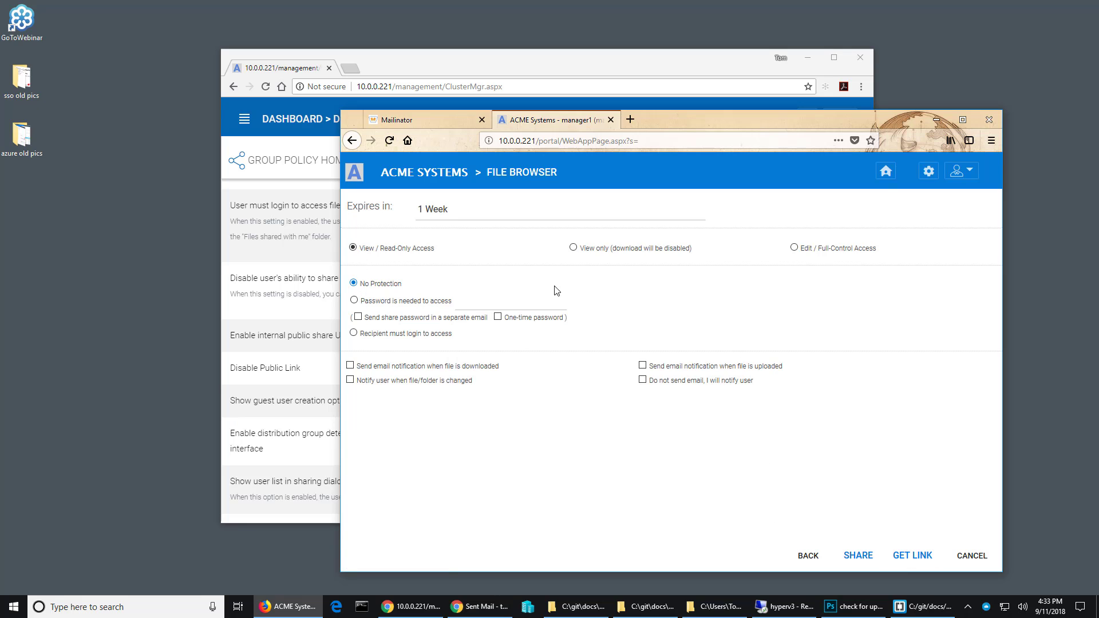
Step: Set the share to expire in 1 Day and send the Documents folder invitation
click(458, 213)
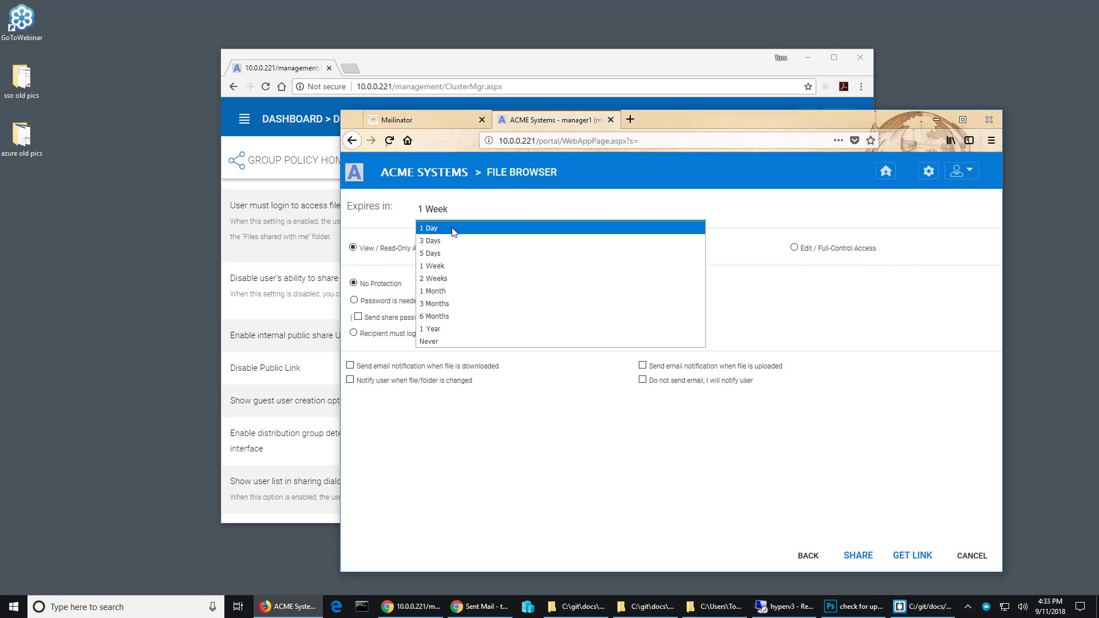
click(453, 228)
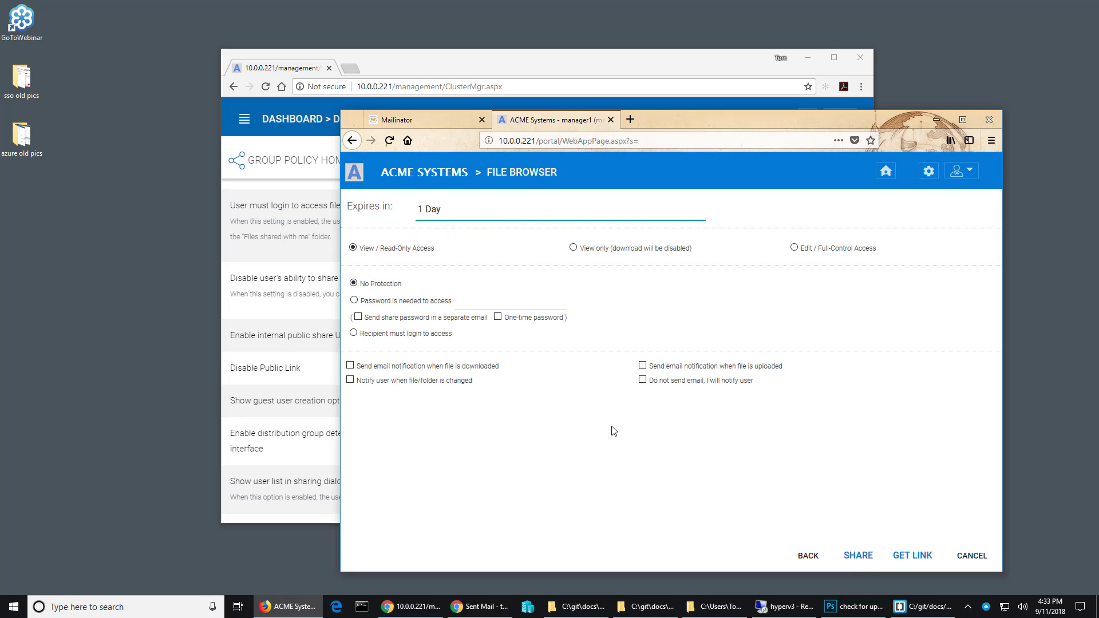
click(859, 555)
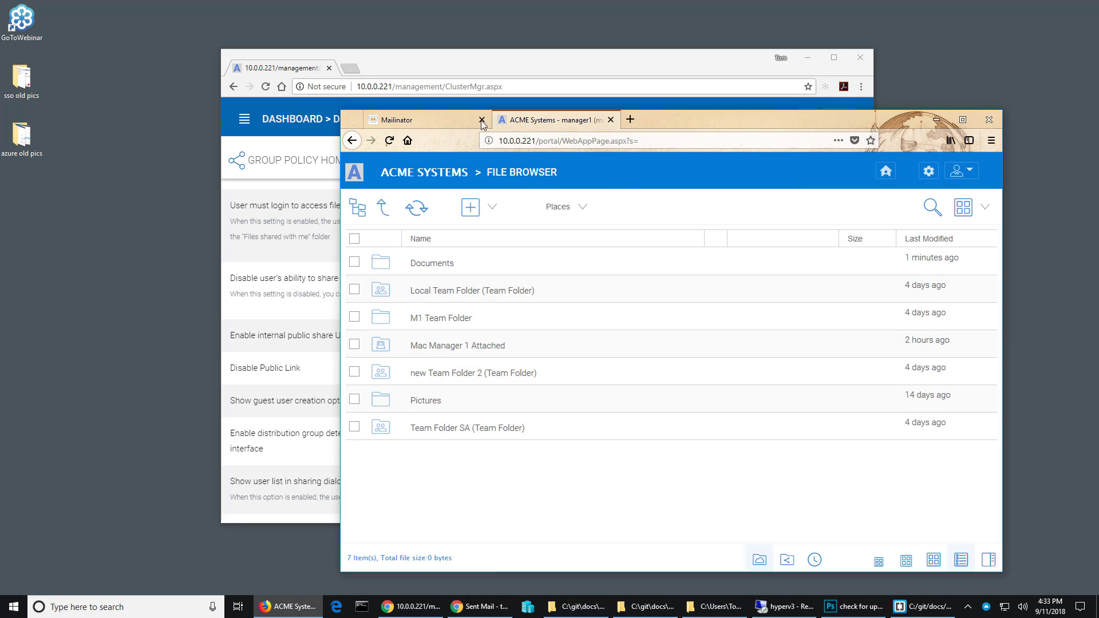
Step: Switch to Mailinator, open the shared folder invitation and follow its link to view the Documents folder, and close the shared folder page
click(419, 119)
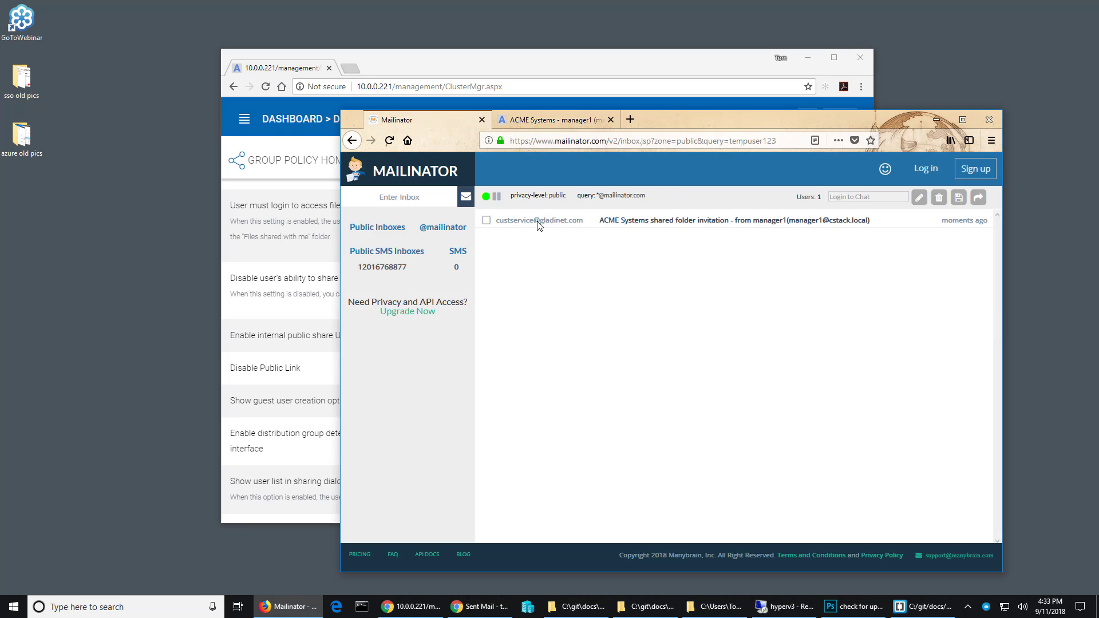
click(685, 224)
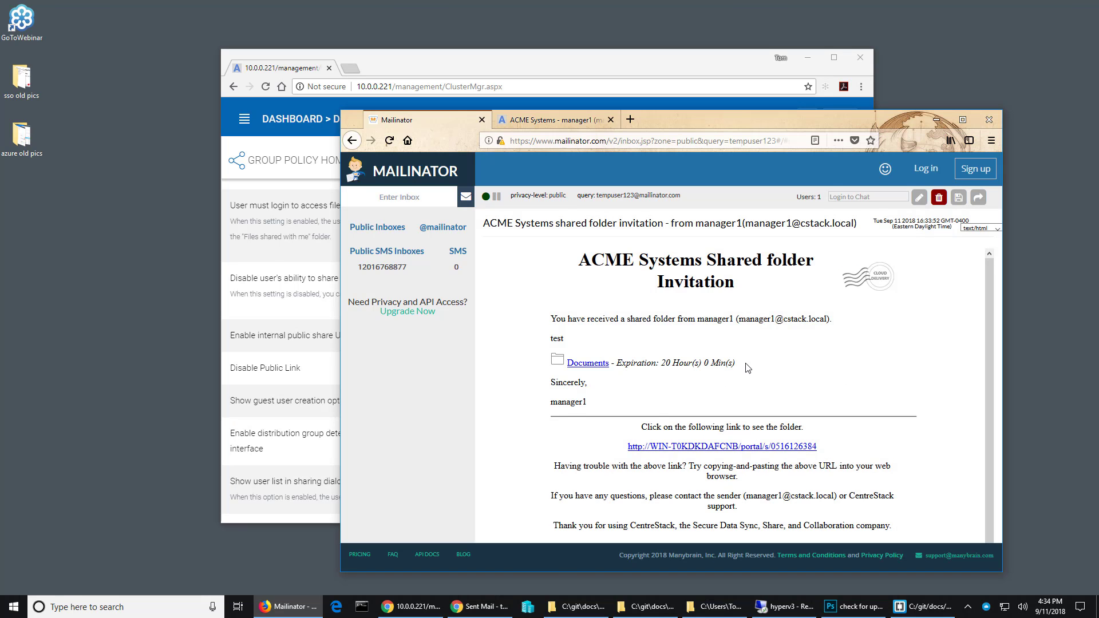
scroll(748, 368, down, 1)
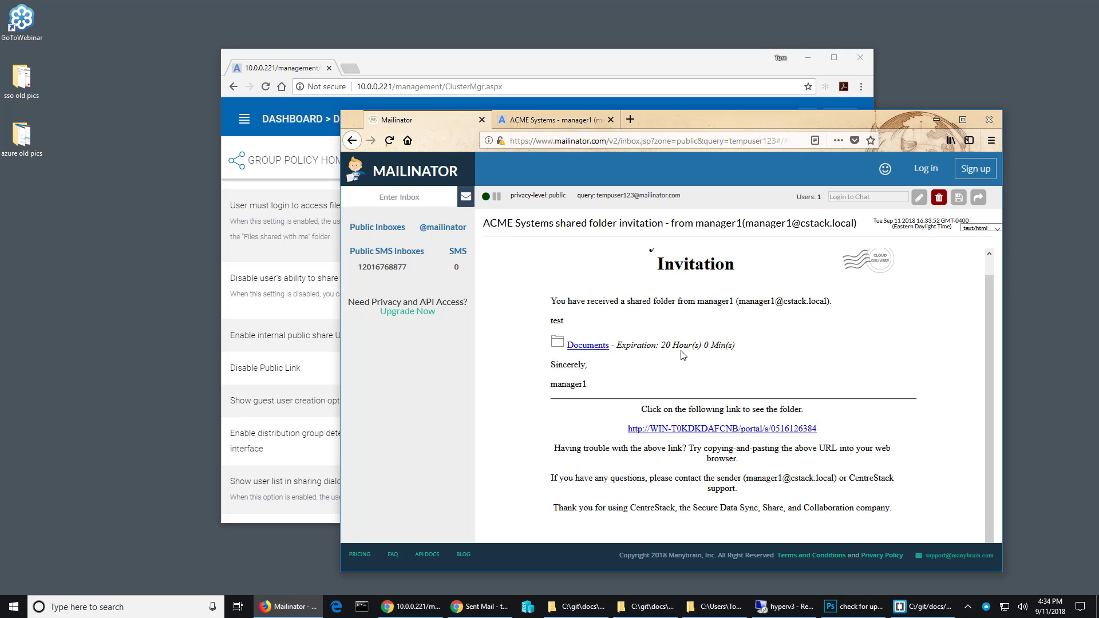
click(716, 429)
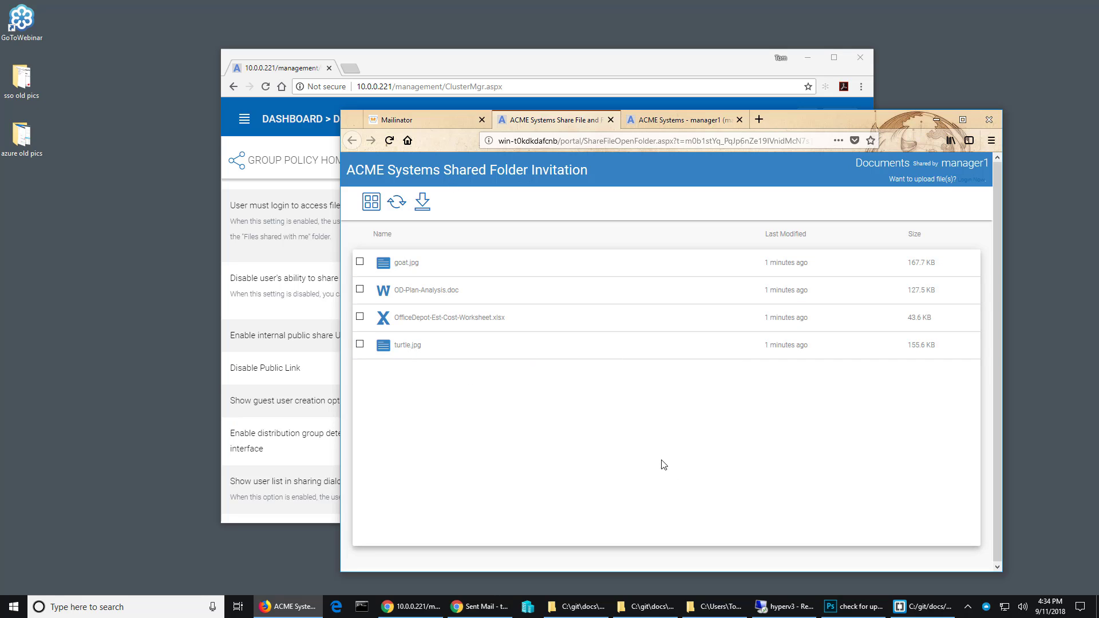
key(ctrl+w)
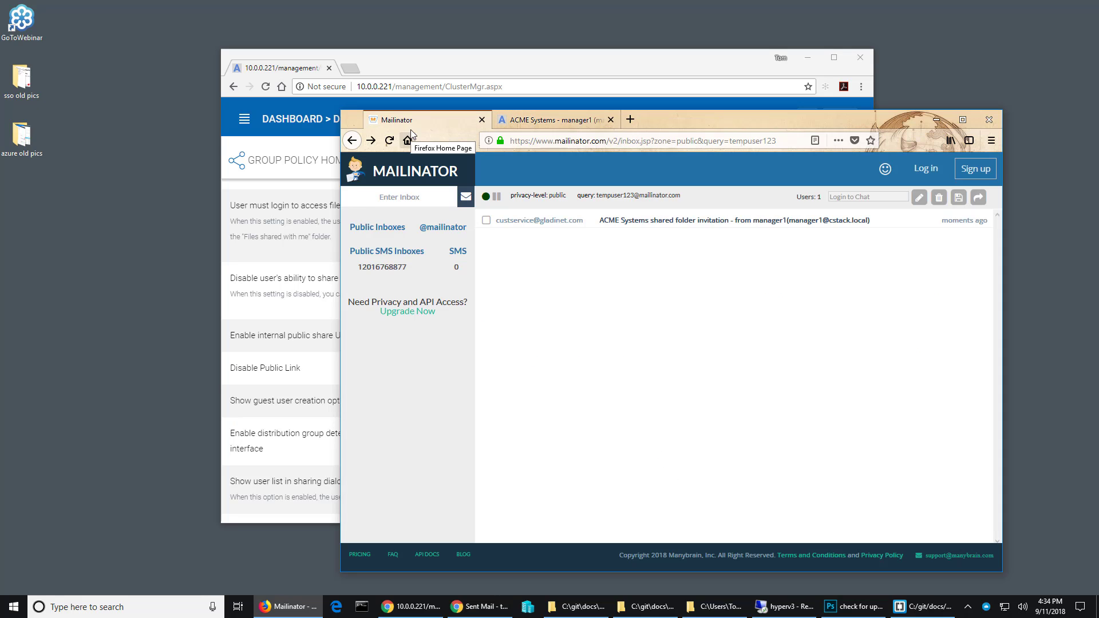
Step: In the management console's Sharing group policy, enable "User must login to access file/folder shared to him/her" and save
click(303, 69)
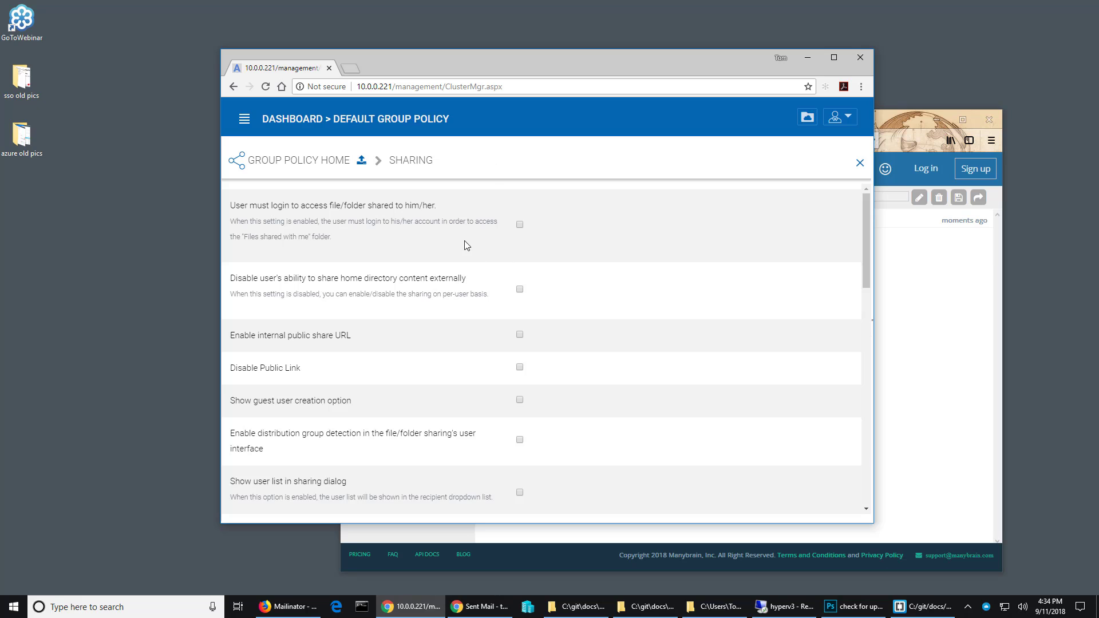
click(520, 225)
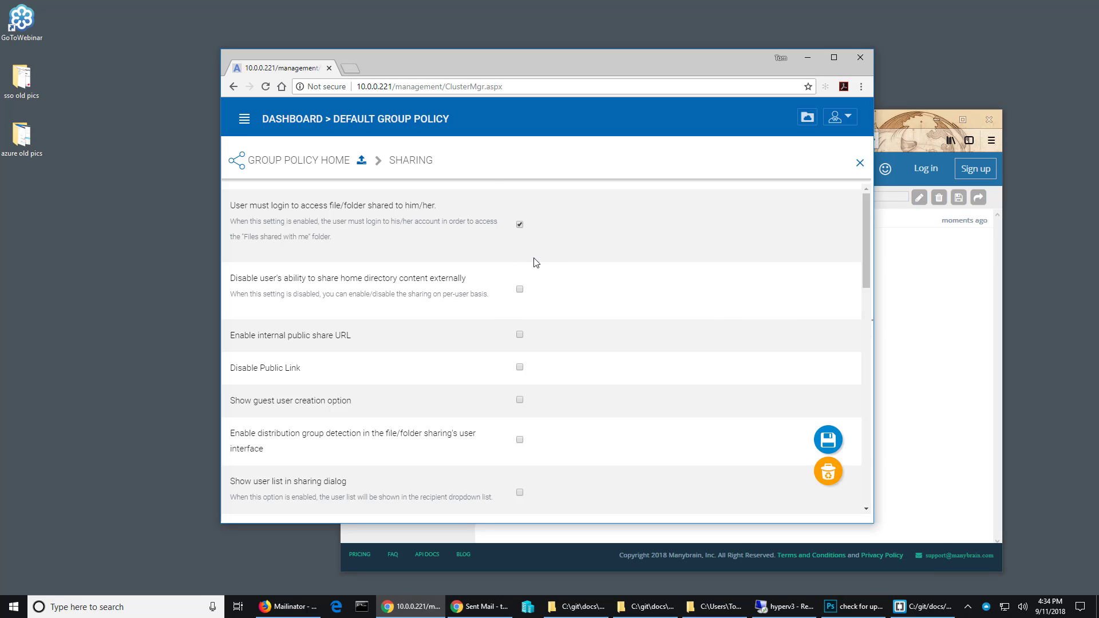
click(828, 440)
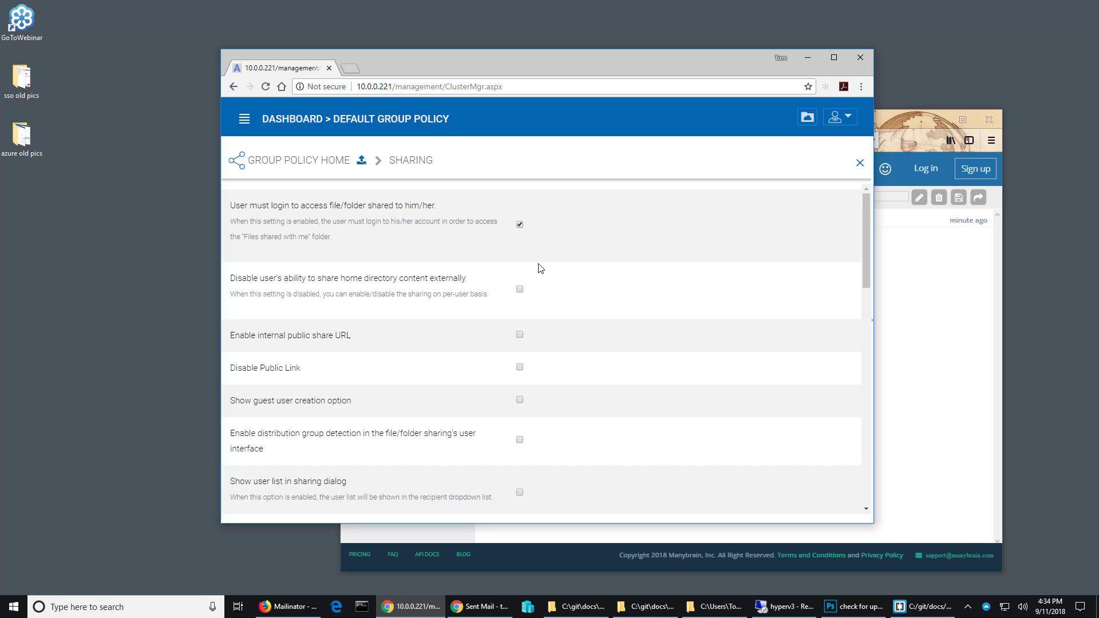
Step: Return to the ACME Systems file browser and start a new Documents share with the recipient's email address and the note "test2"
click(898, 121)
click(548, 121)
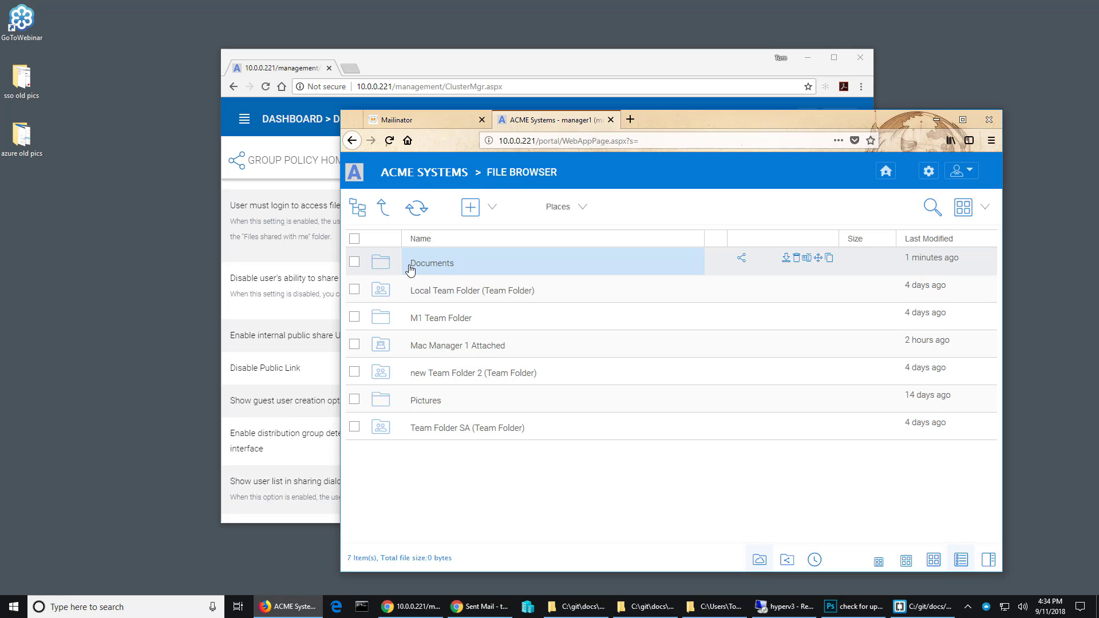
right_click(384, 264)
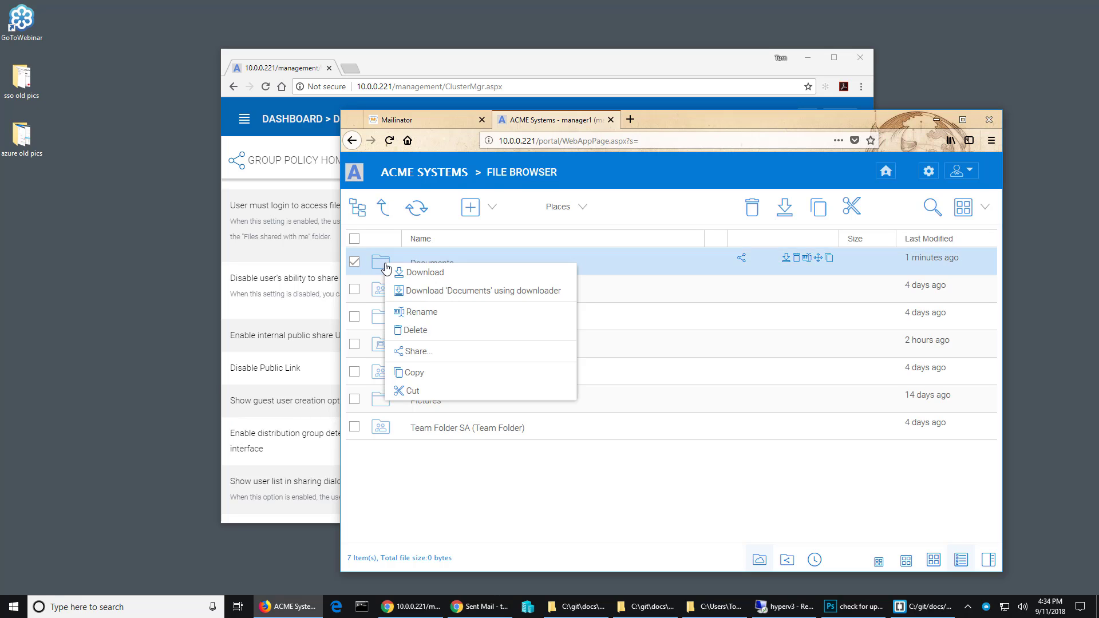
click(413, 351)
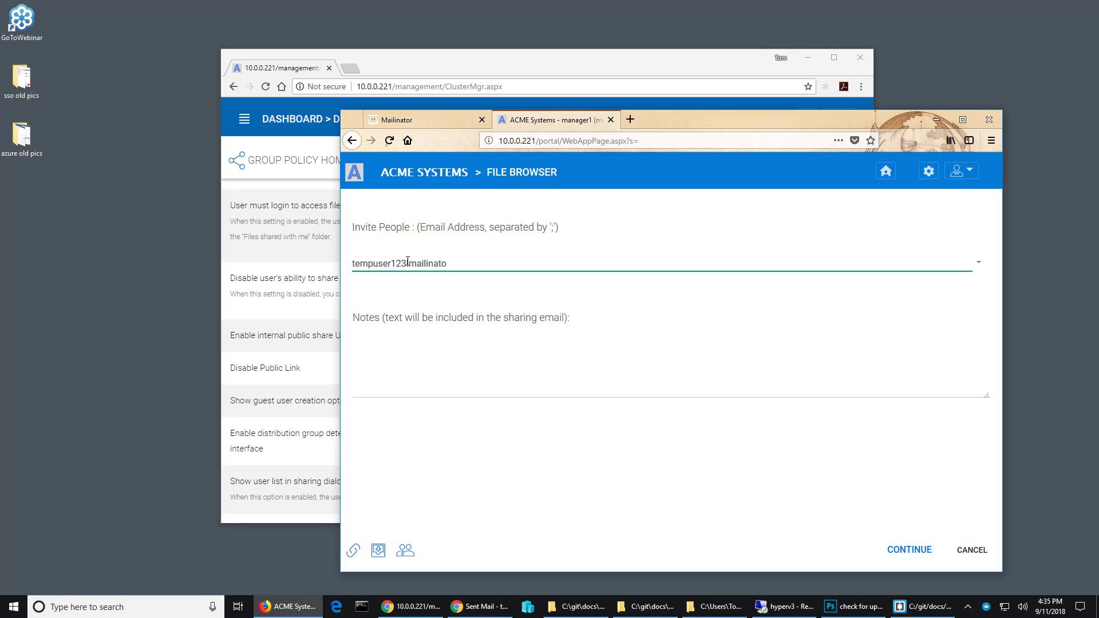
text(com)
text(@)
click(438, 334)
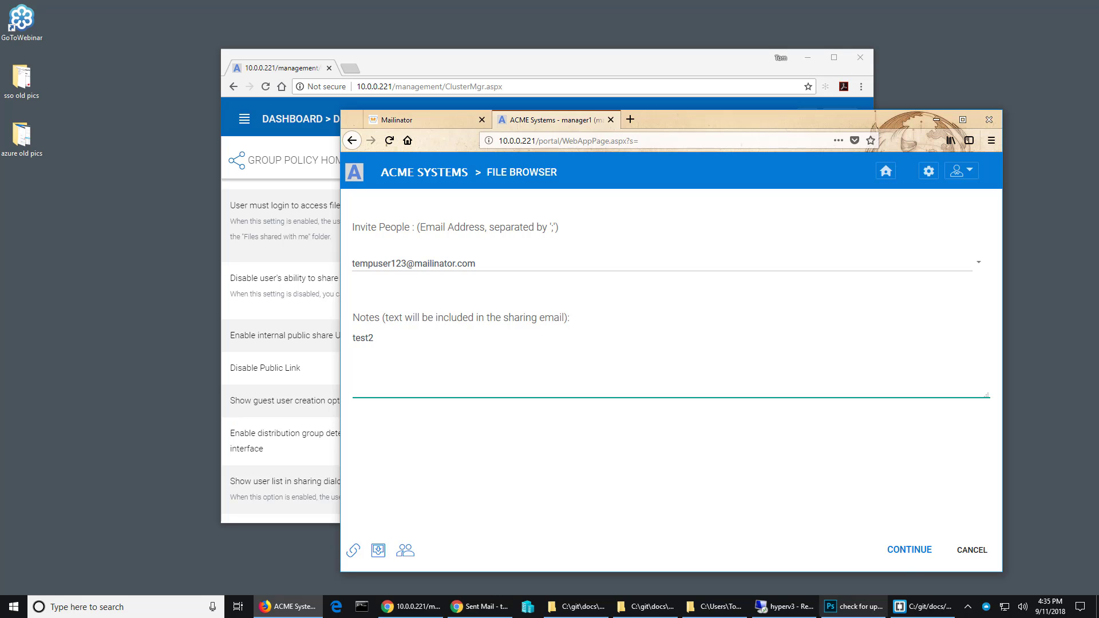
click(909, 549)
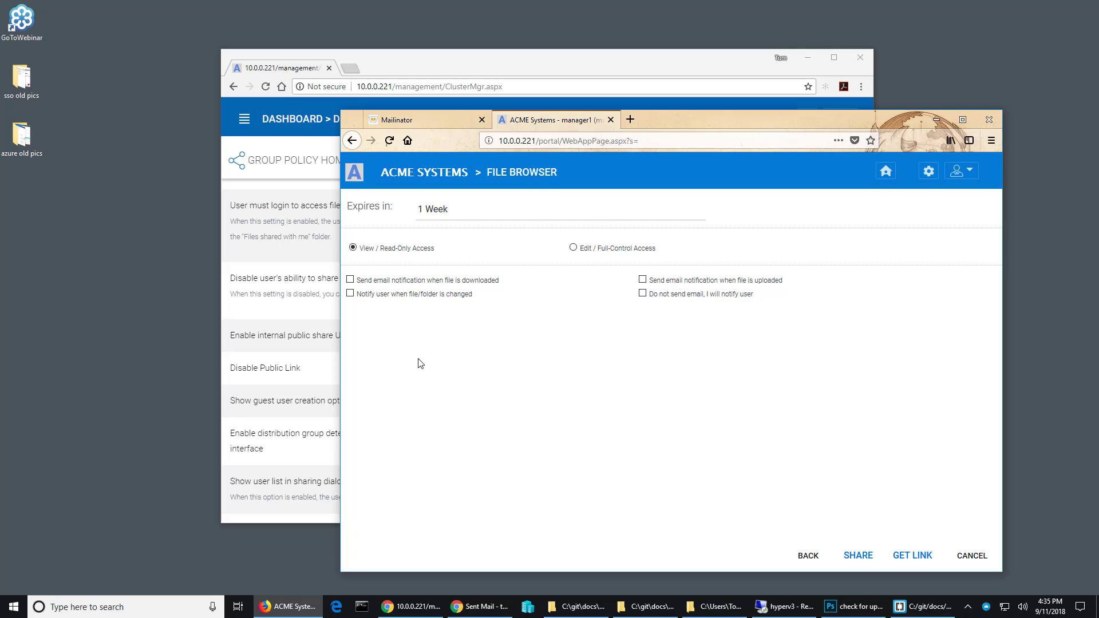
Step: Choose Edit / Full-Control Access for the new Documents share and send the invitation
click(379, 250)
click(574, 249)
click(857, 555)
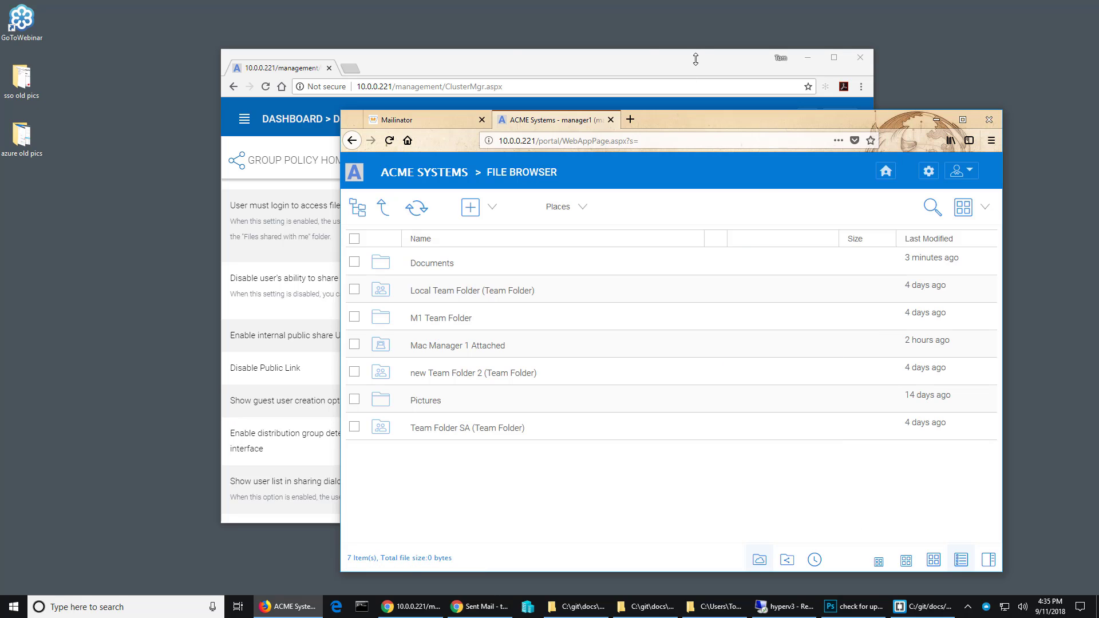
Step: In Mailinator, open the newer shared folder invitation with the note "test2" and follow its link through to the cloud storage login page
click(426, 122)
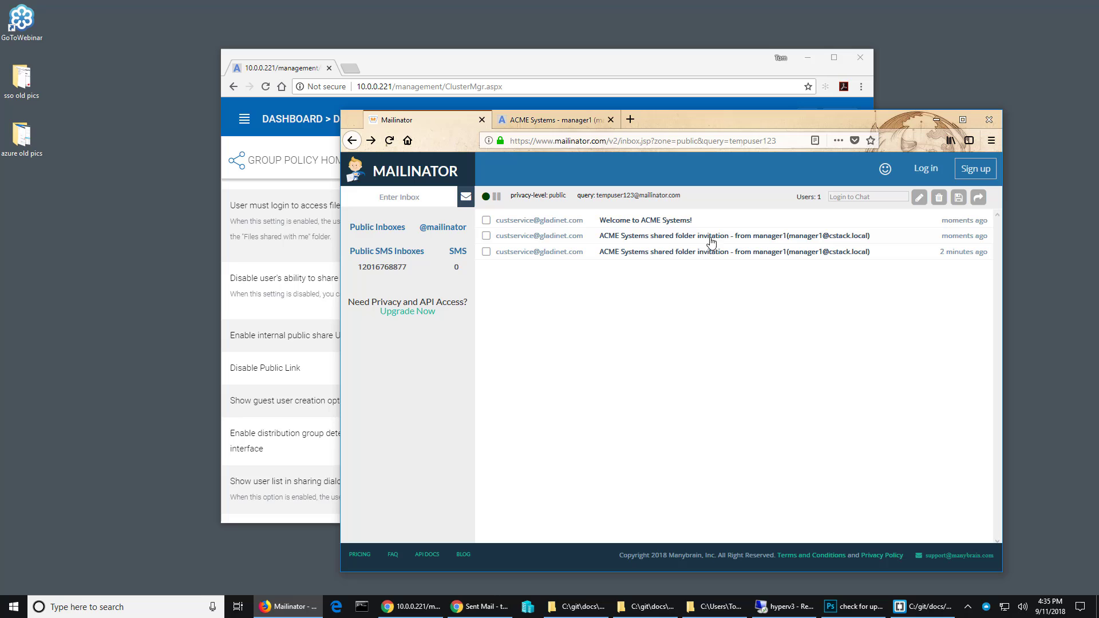
click(667, 237)
scroll(804, 367, down, 1)
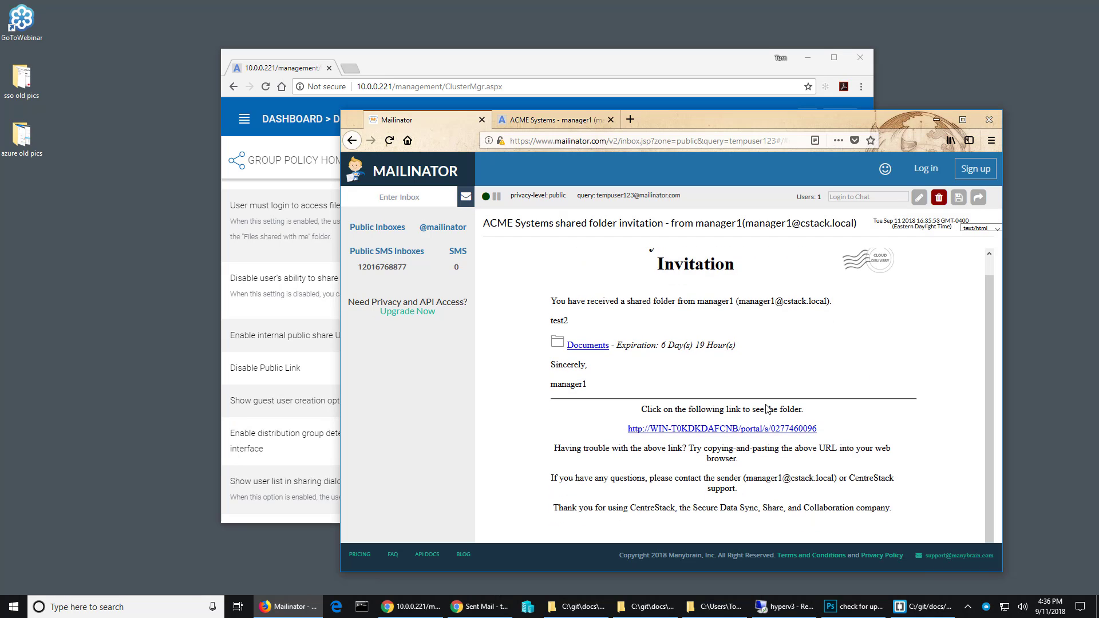
click(723, 429)
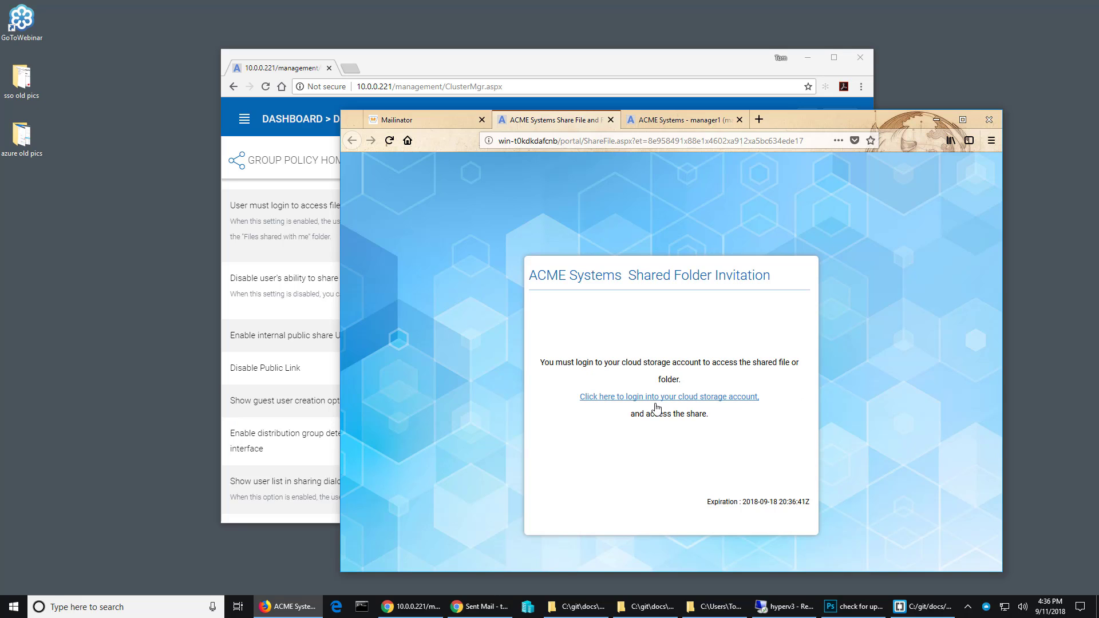
click(676, 397)
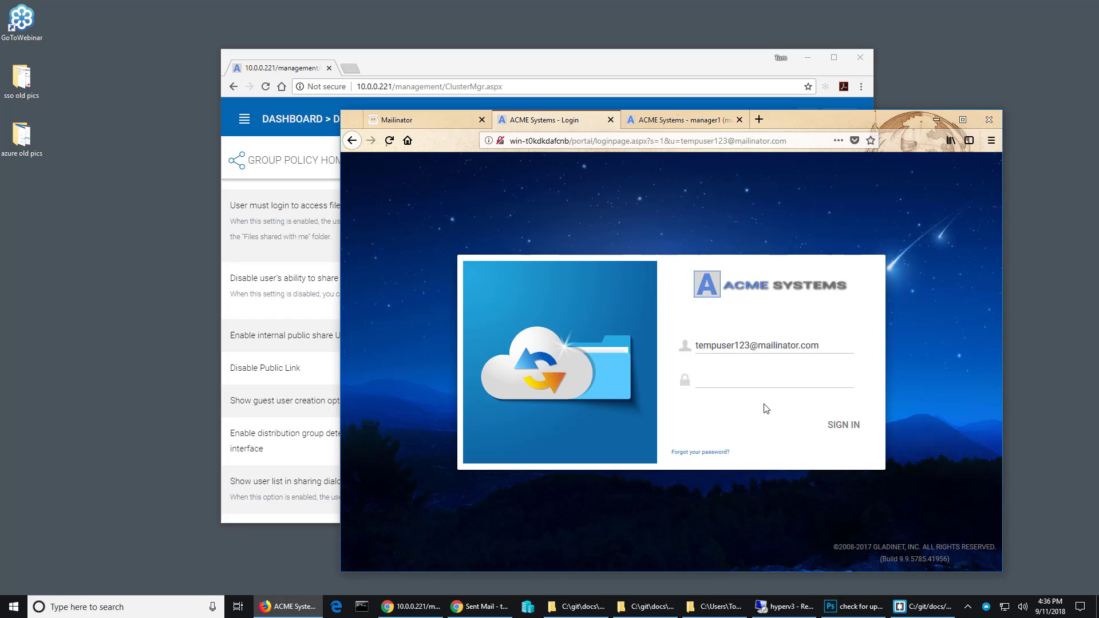
click(727, 378)
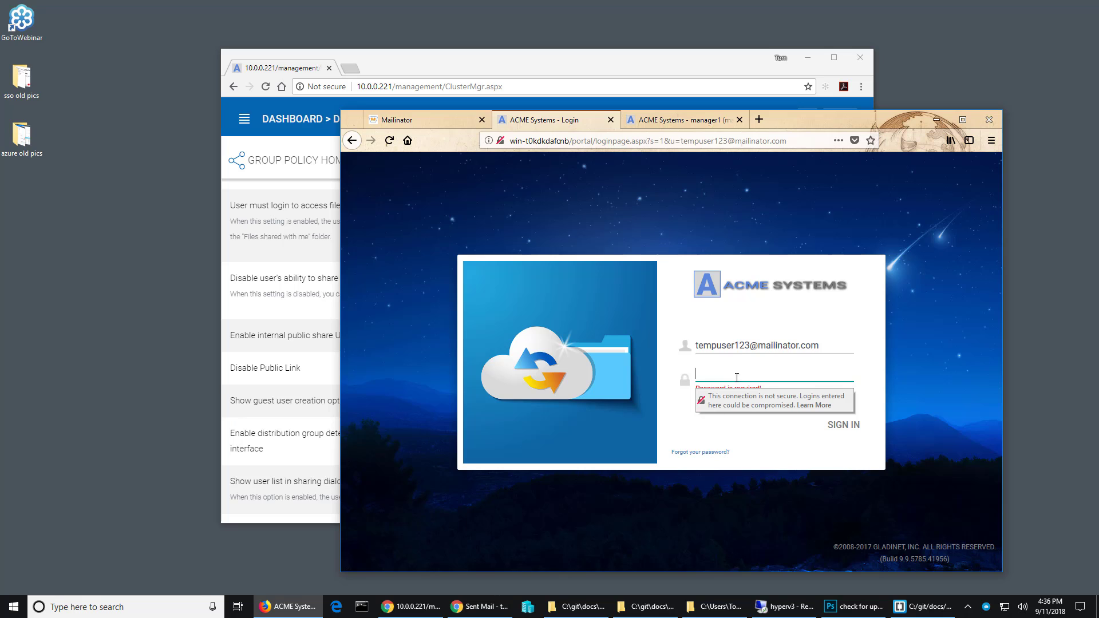
Step: Copy the account password from the "Welcome to ACME Systems!" email and paste it into the login page's password field
click(438, 117)
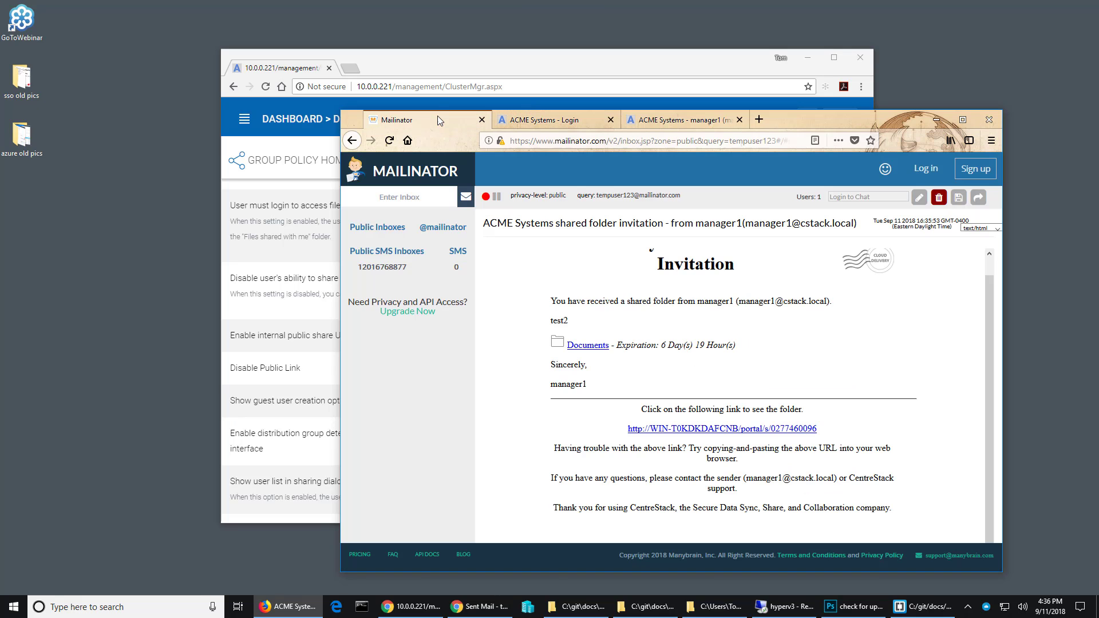
click(352, 140)
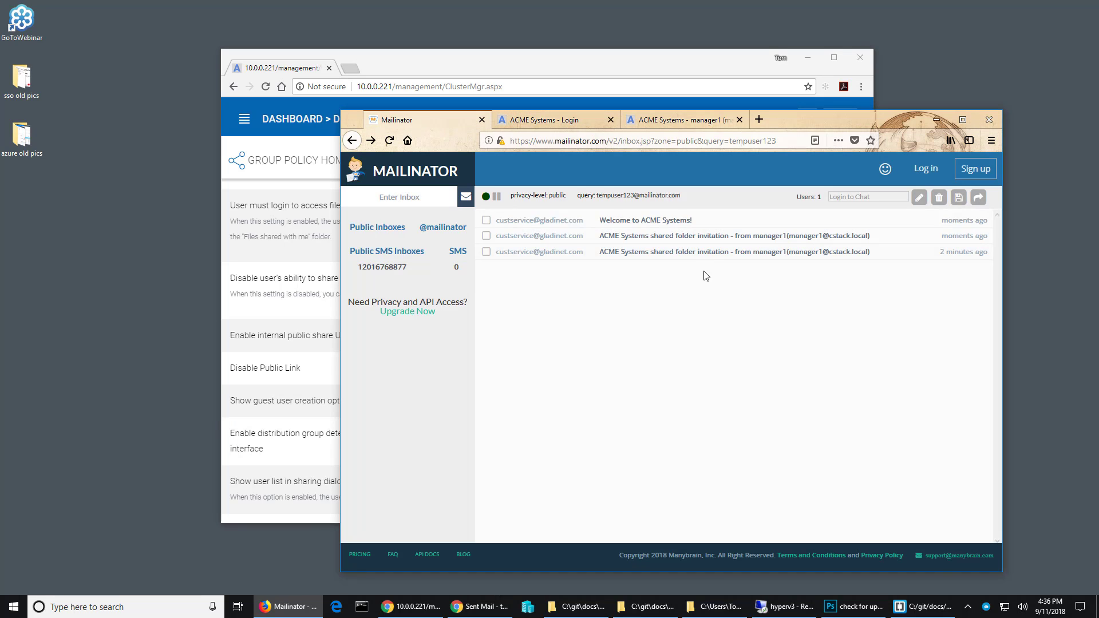
click(668, 223)
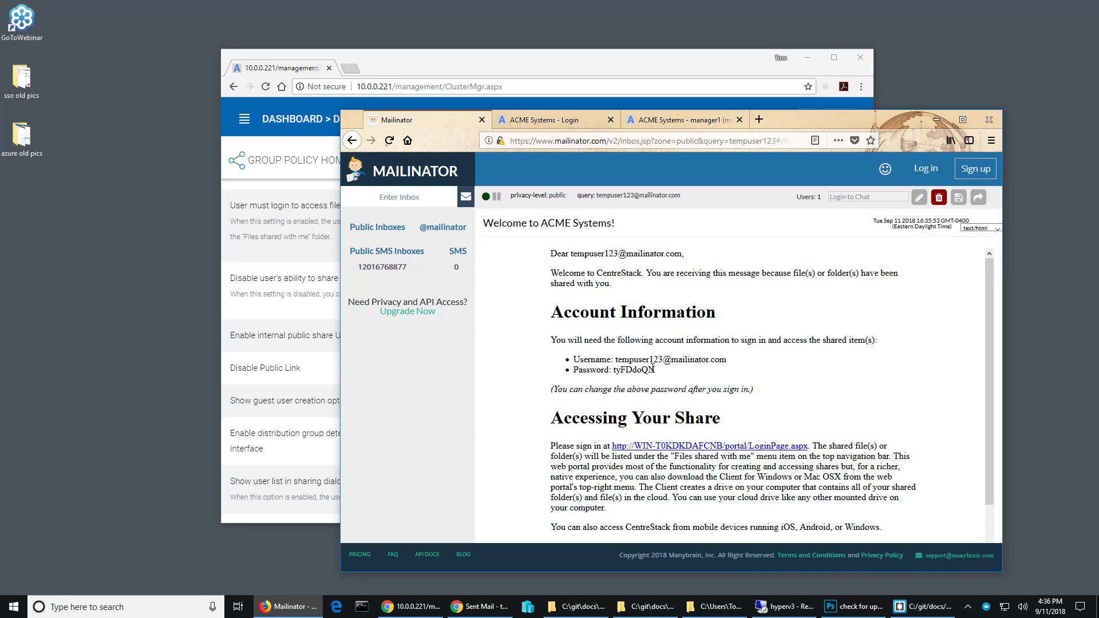
double_click(645, 370)
click(584, 120)
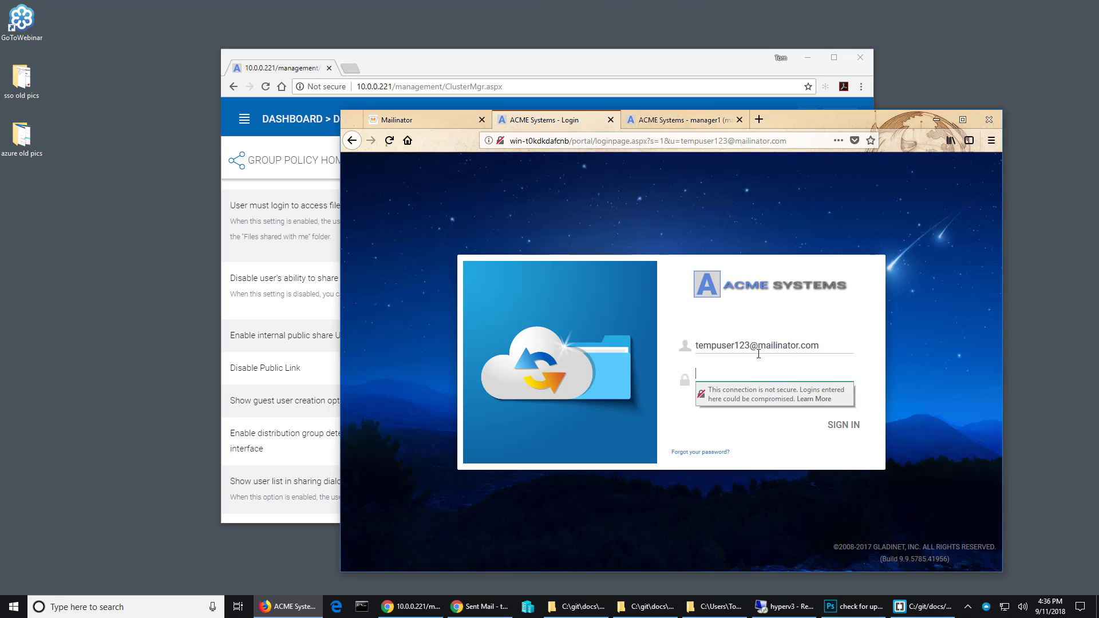
click(746, 373)
key(ctrl+v)
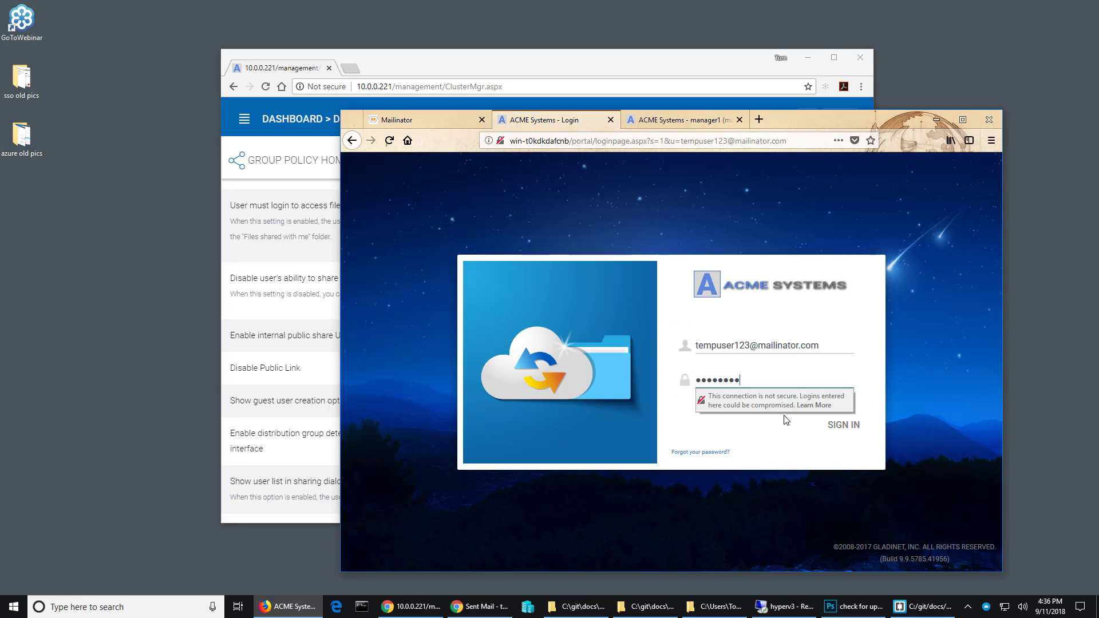
Step: Complete the sign-in by setting and confirming a new account password, and open the Documents folder shared with the account
click(843, 425)
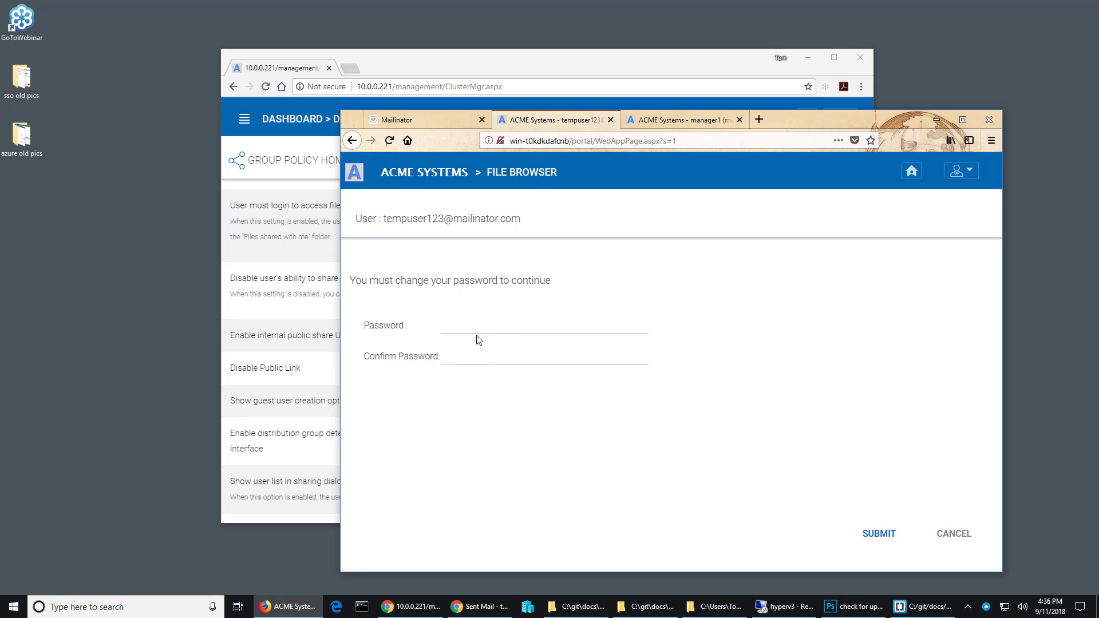
click(489, 326)
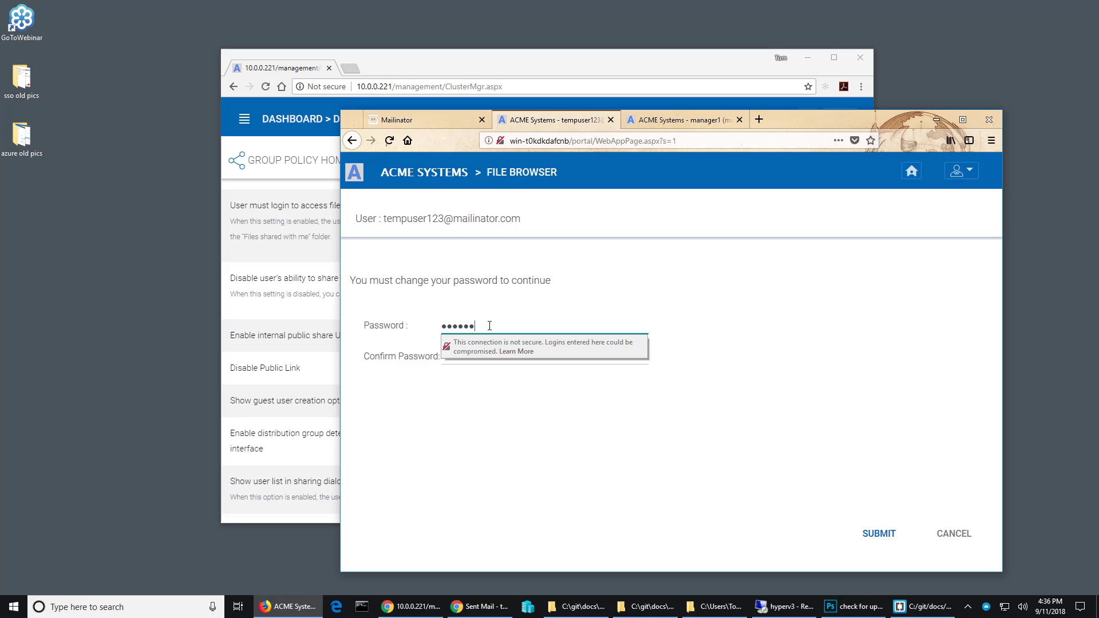
key(Tab)
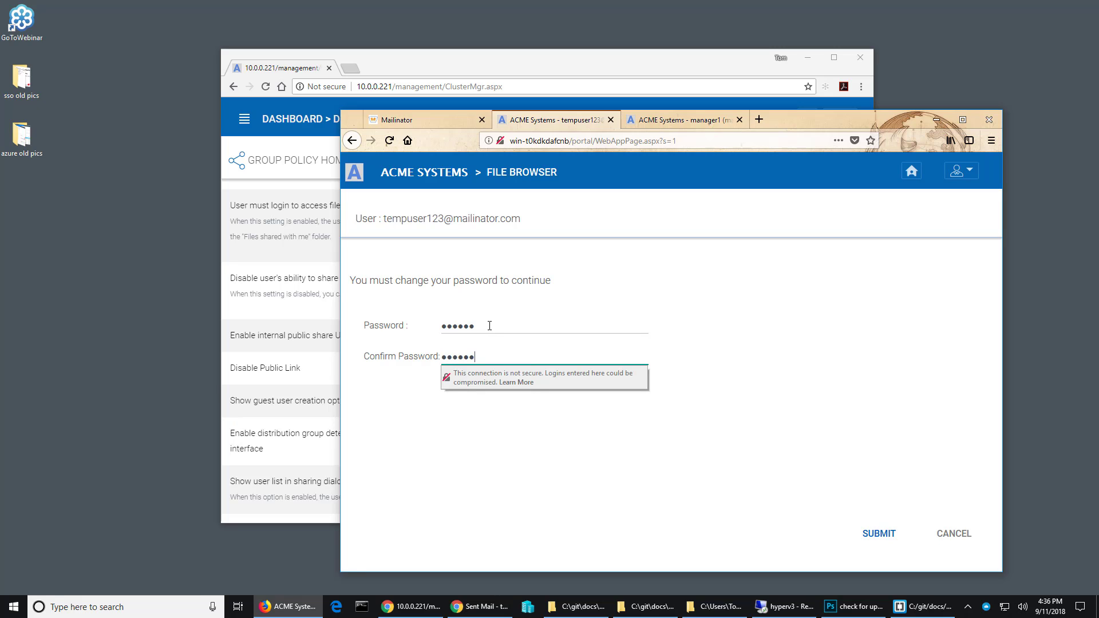
click(882, 535)
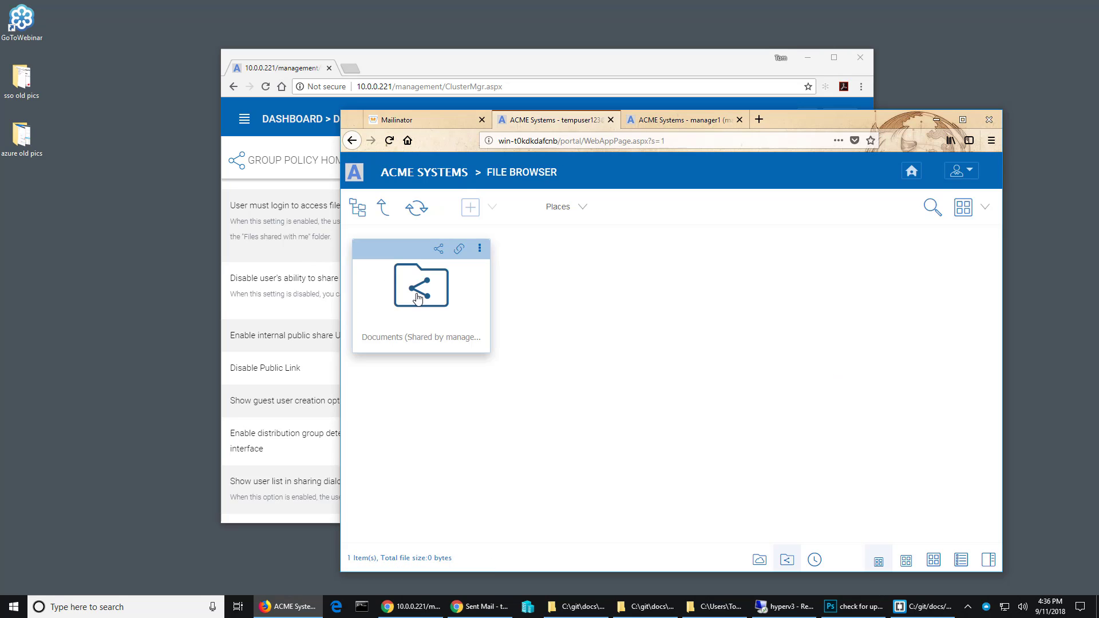
click(401, 286)
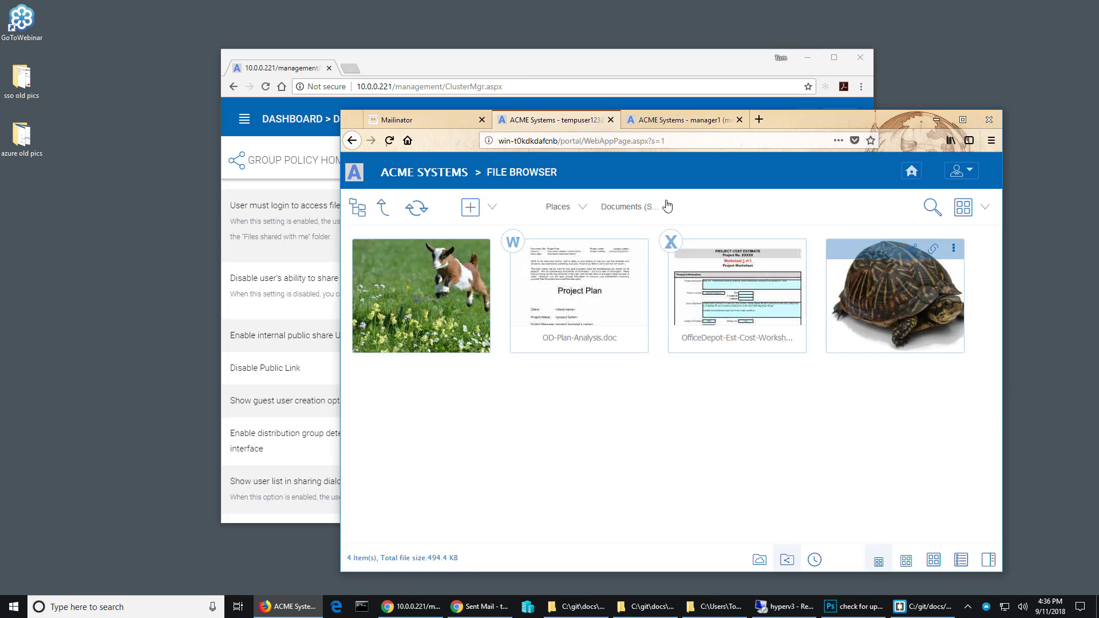
Step: Move the file browser window clear of the management dashboard and reopen the default group policy's Sharing settings from the dashboard home
drag(850, 128, 833, 128)
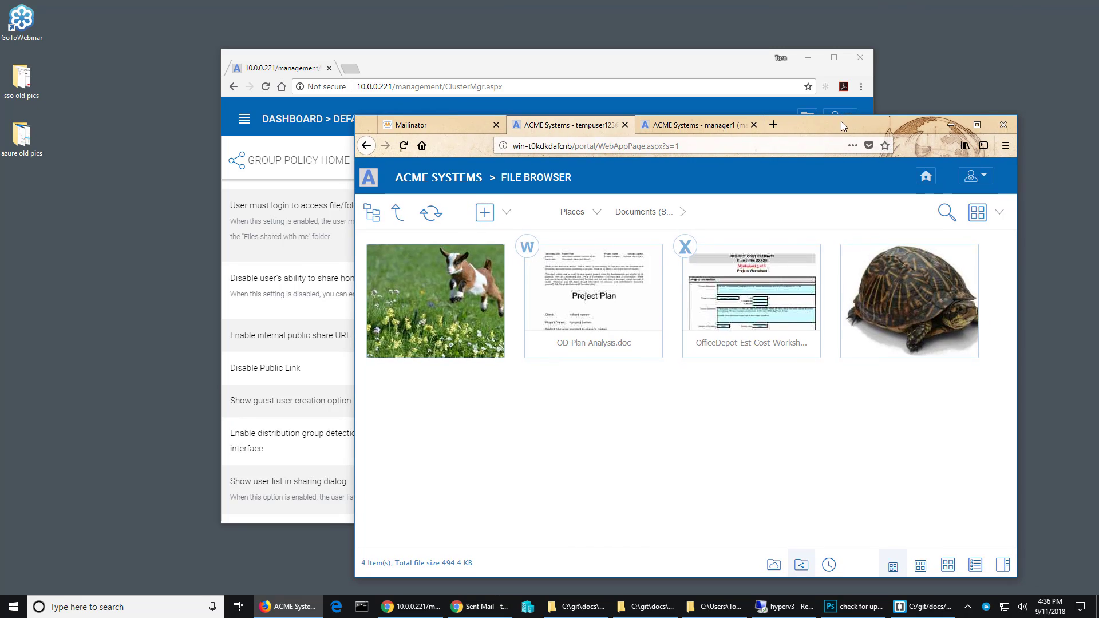
drag(835, 130, 881, 312)
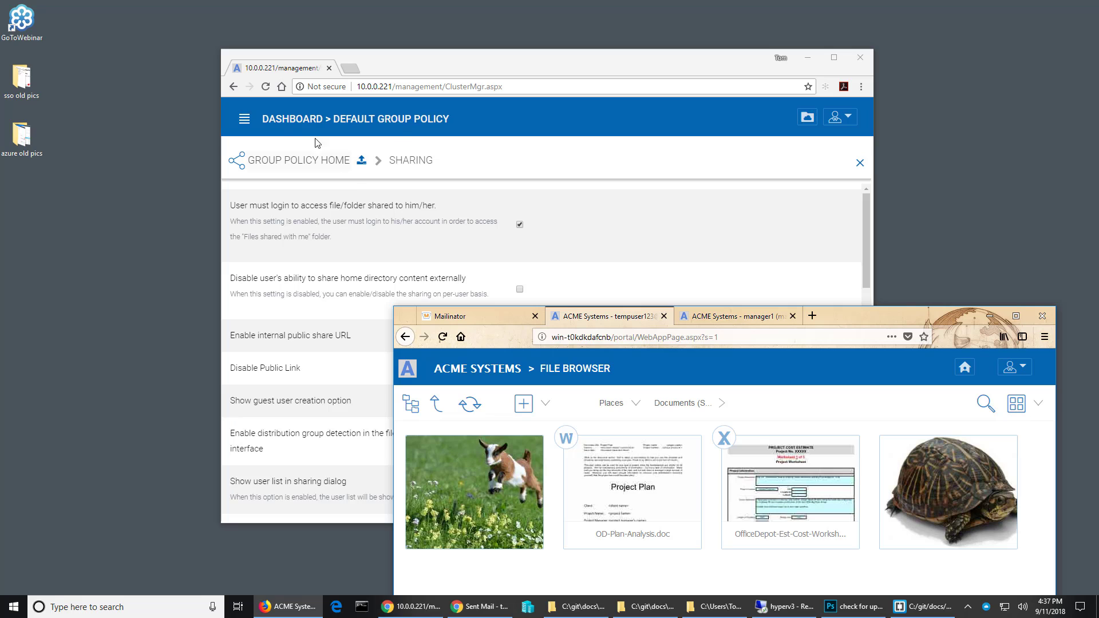
click(295, 119)
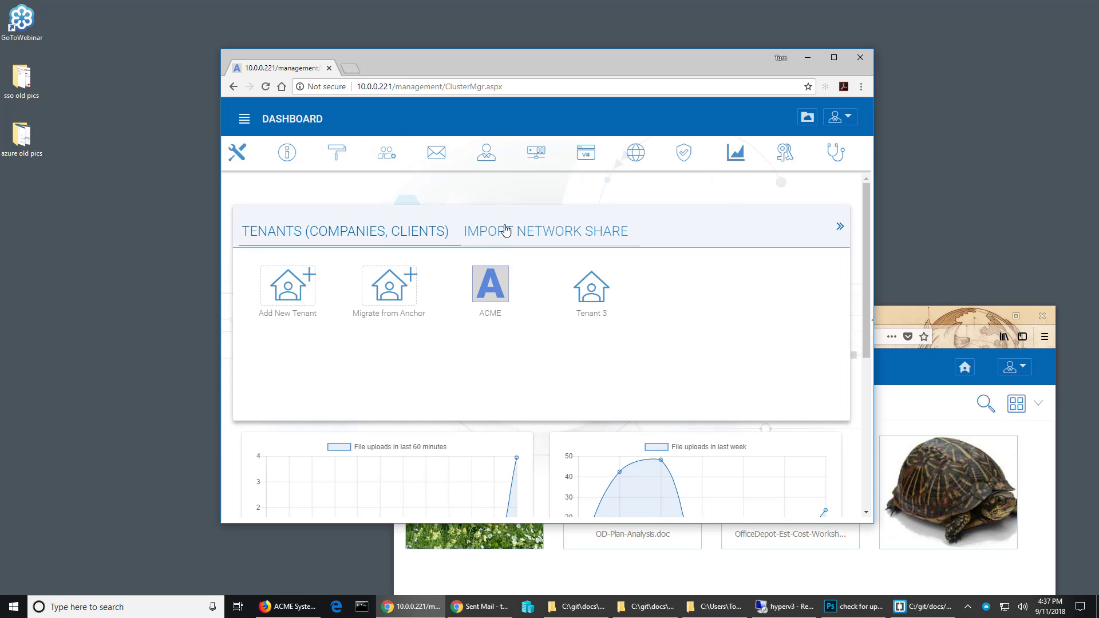
click(387, 158)
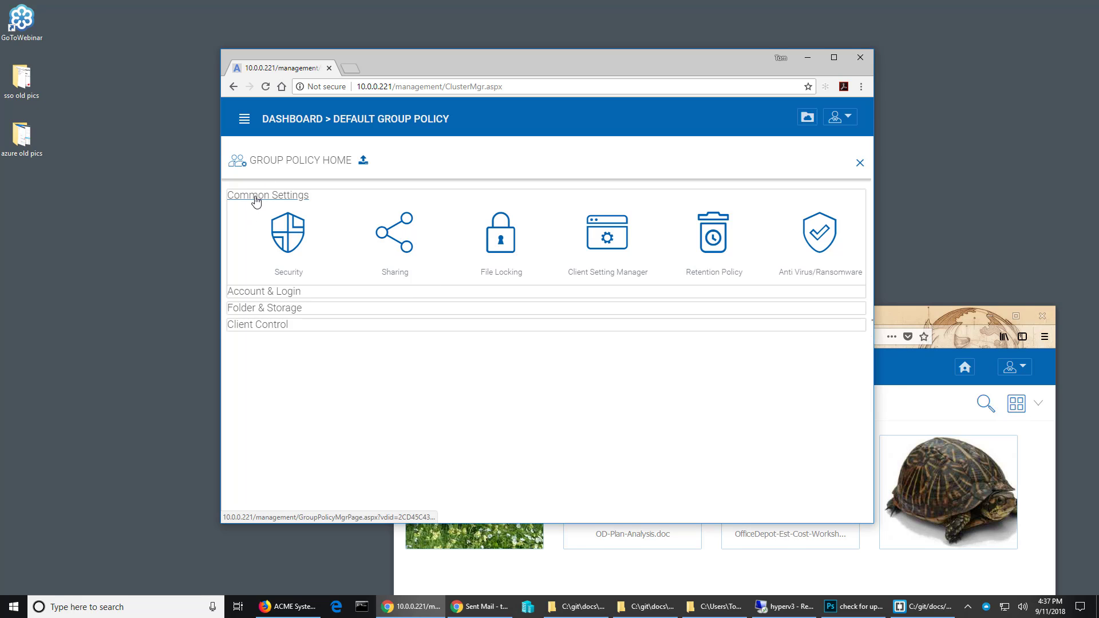
click(392, 244)
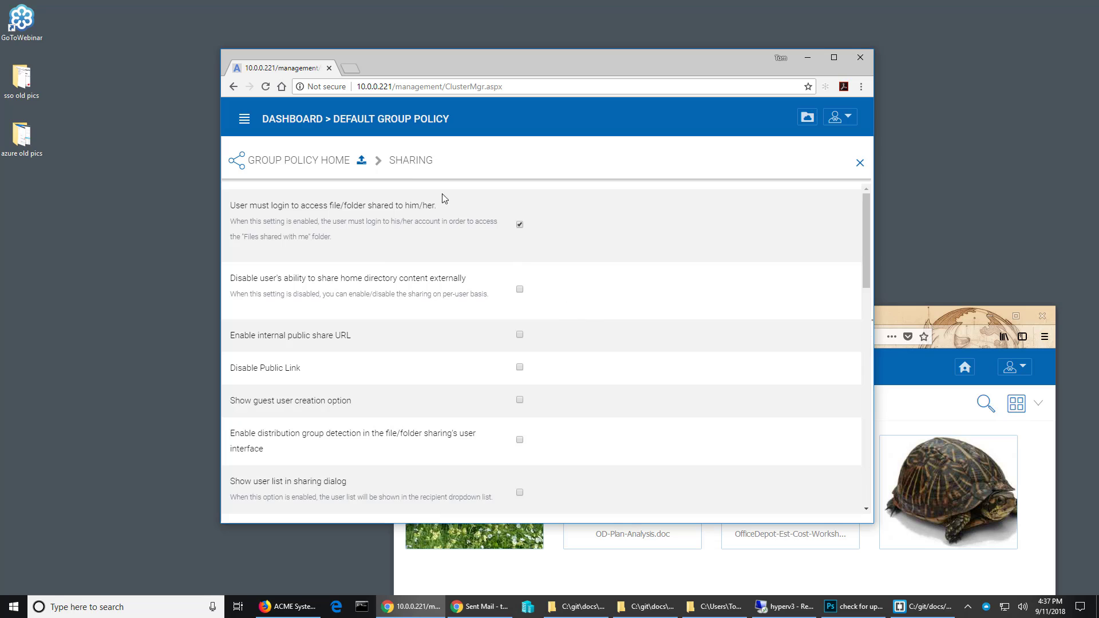